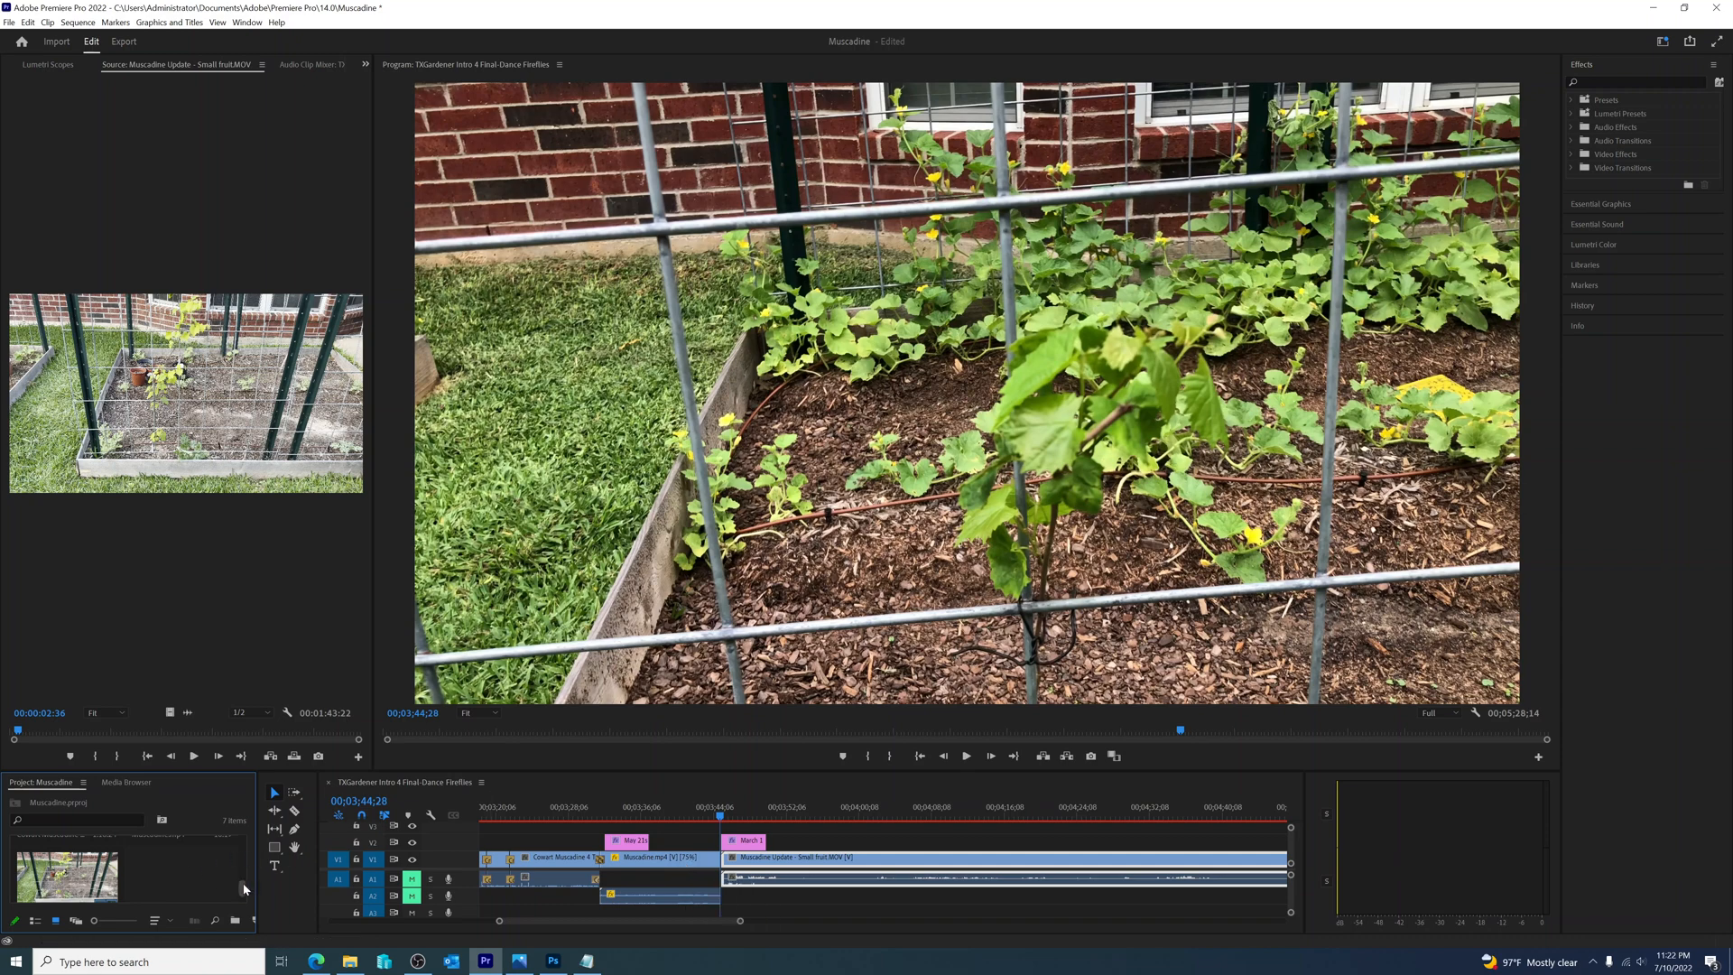
left_click_drag(243, 884, 241, 876)
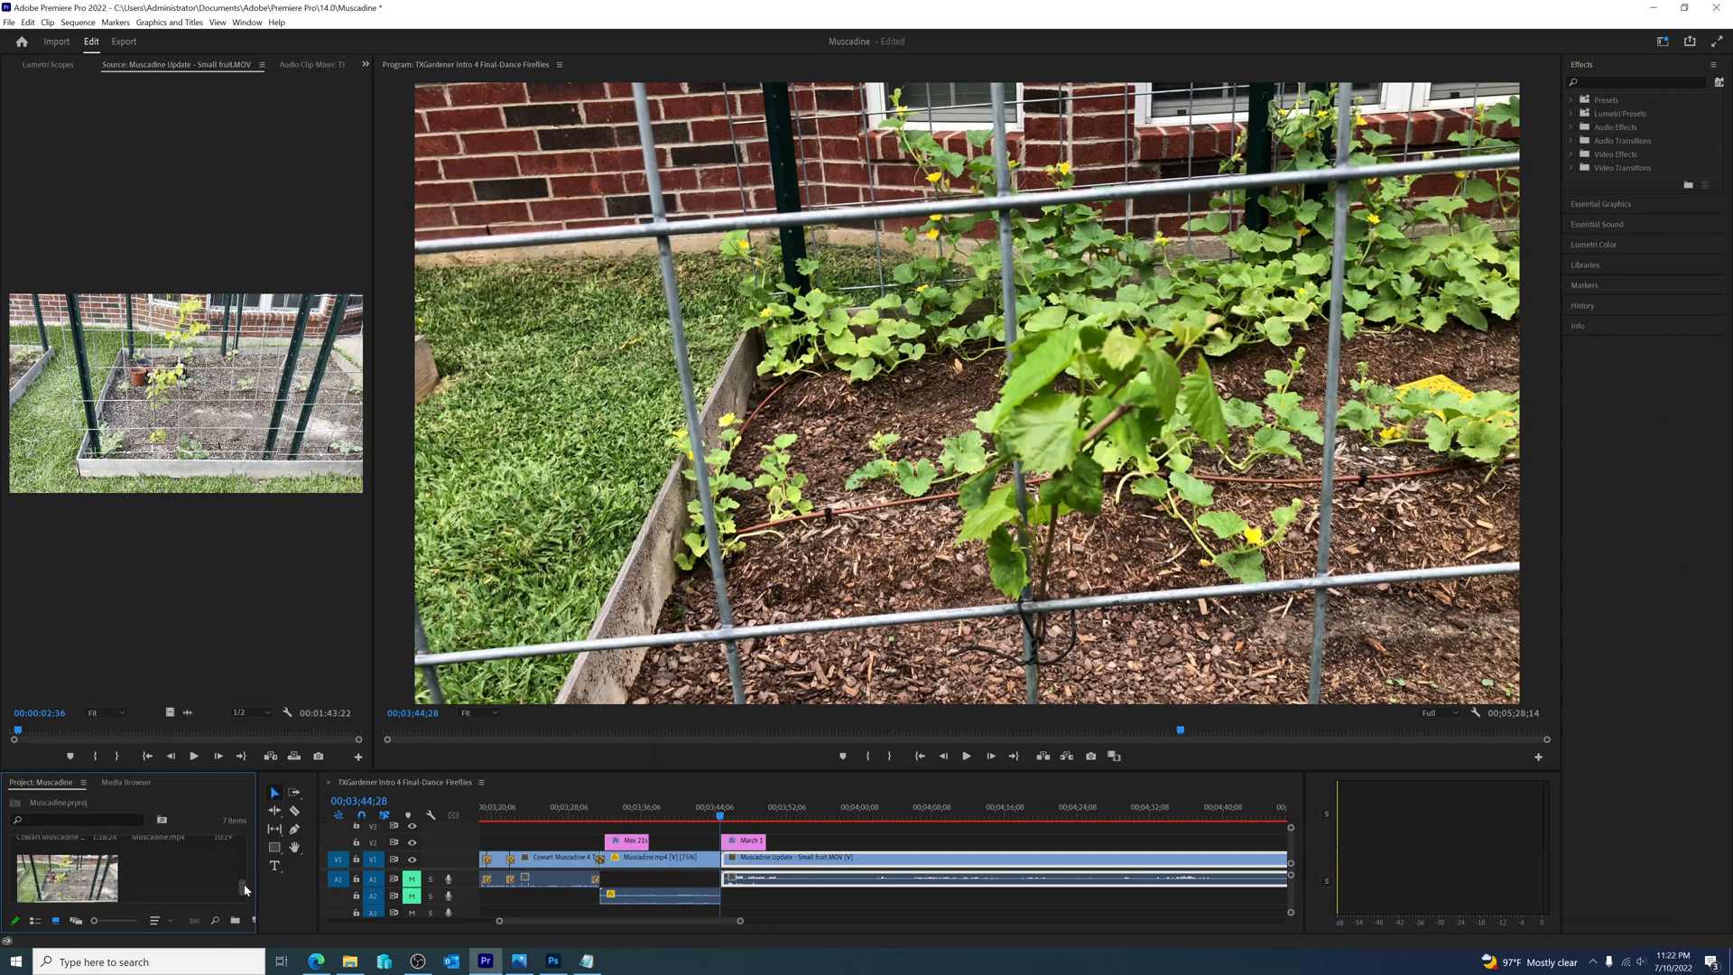
- Scrub the playhead forward to about 00:03;46 on the over-bright garden shot
left_click(701, 810)
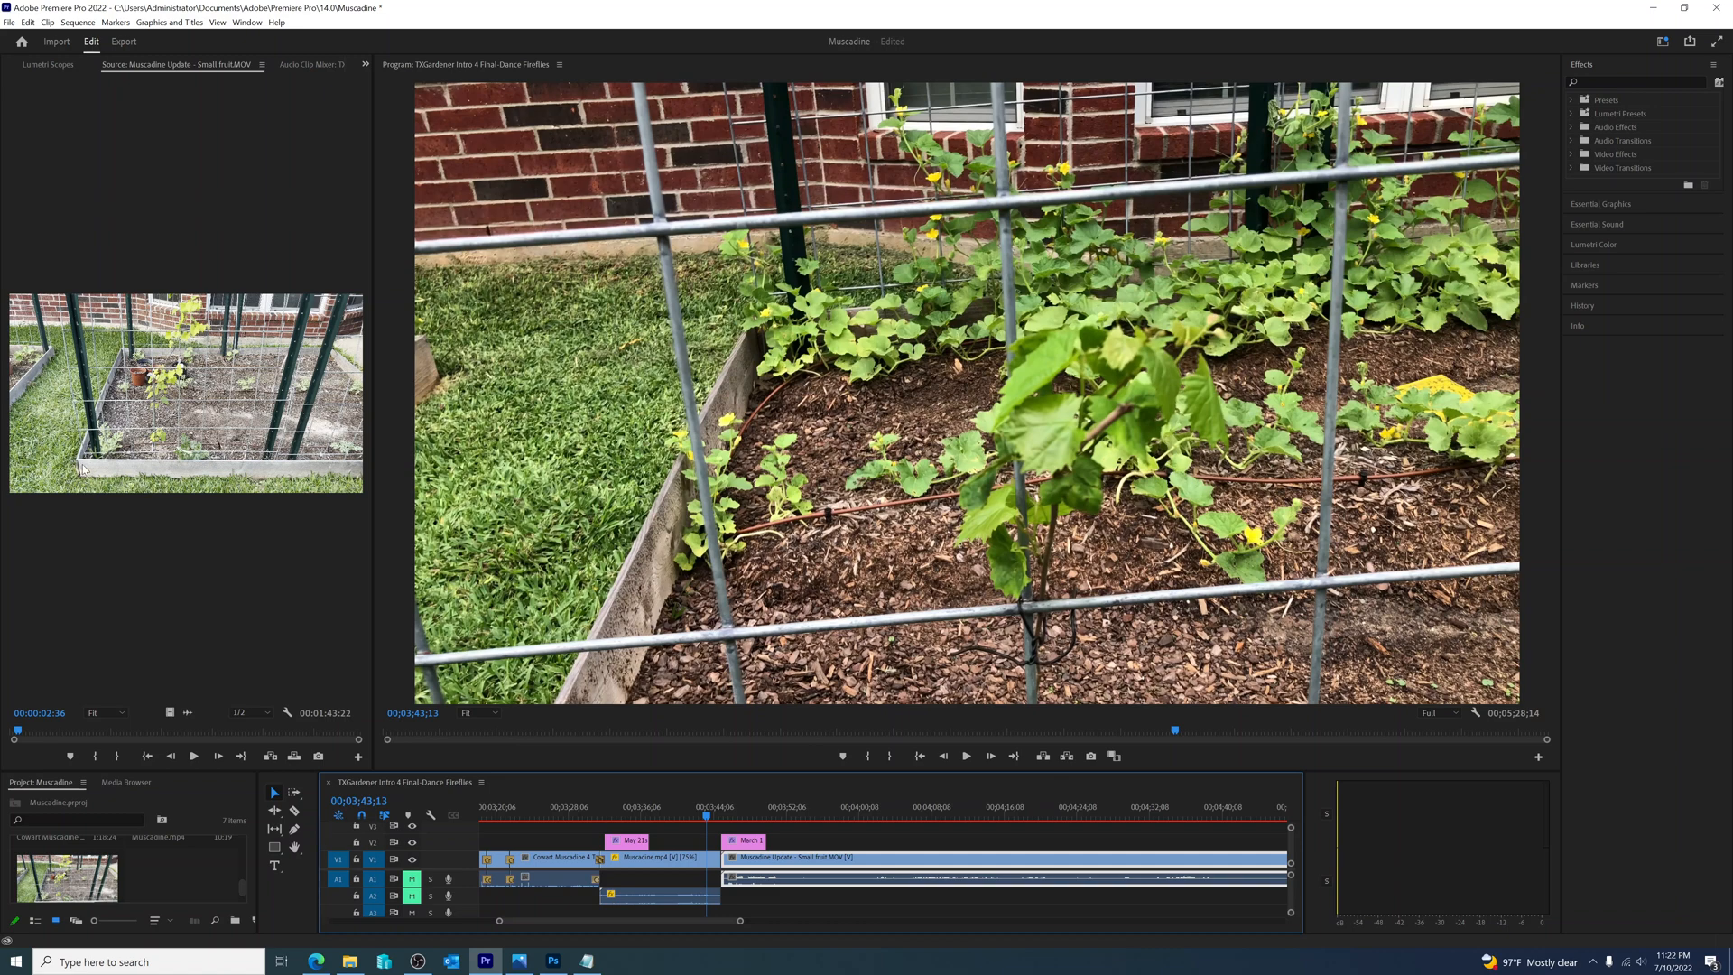
left_click_drag(708, 814, 775, 818)
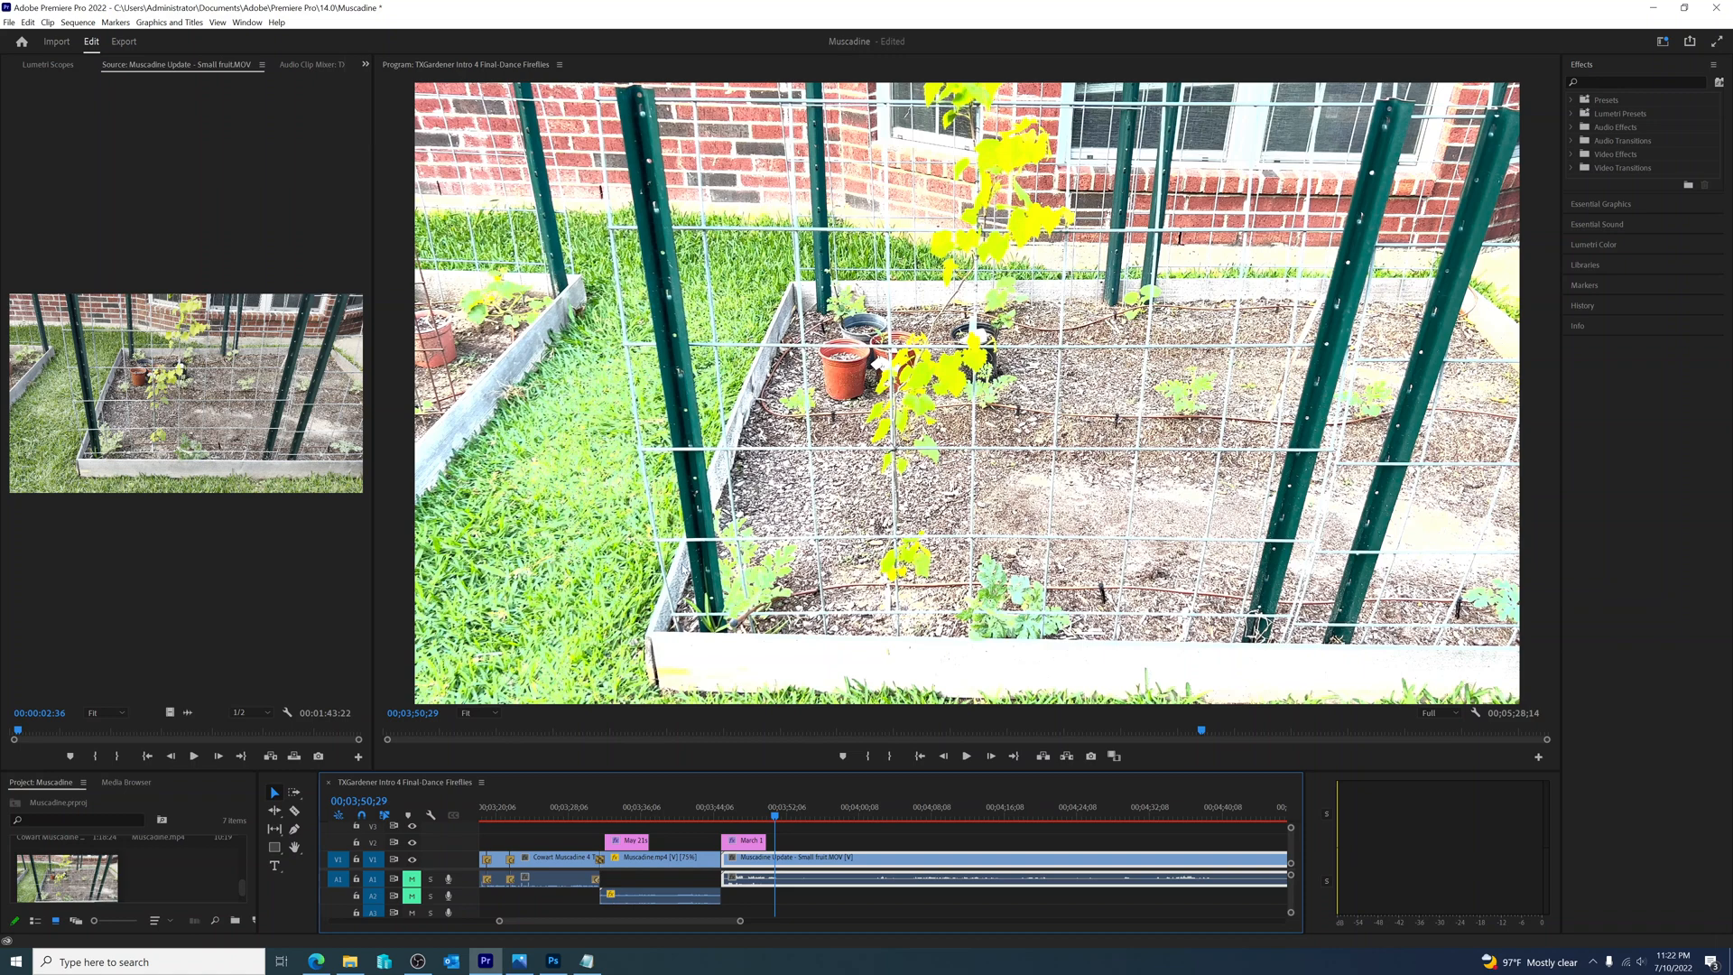
- Bring up Modify > Interpret Footage for the garden clip in the Project panel, briefly checking the colour-fix notes
left_click(68, 877)
right_click(65, 878)
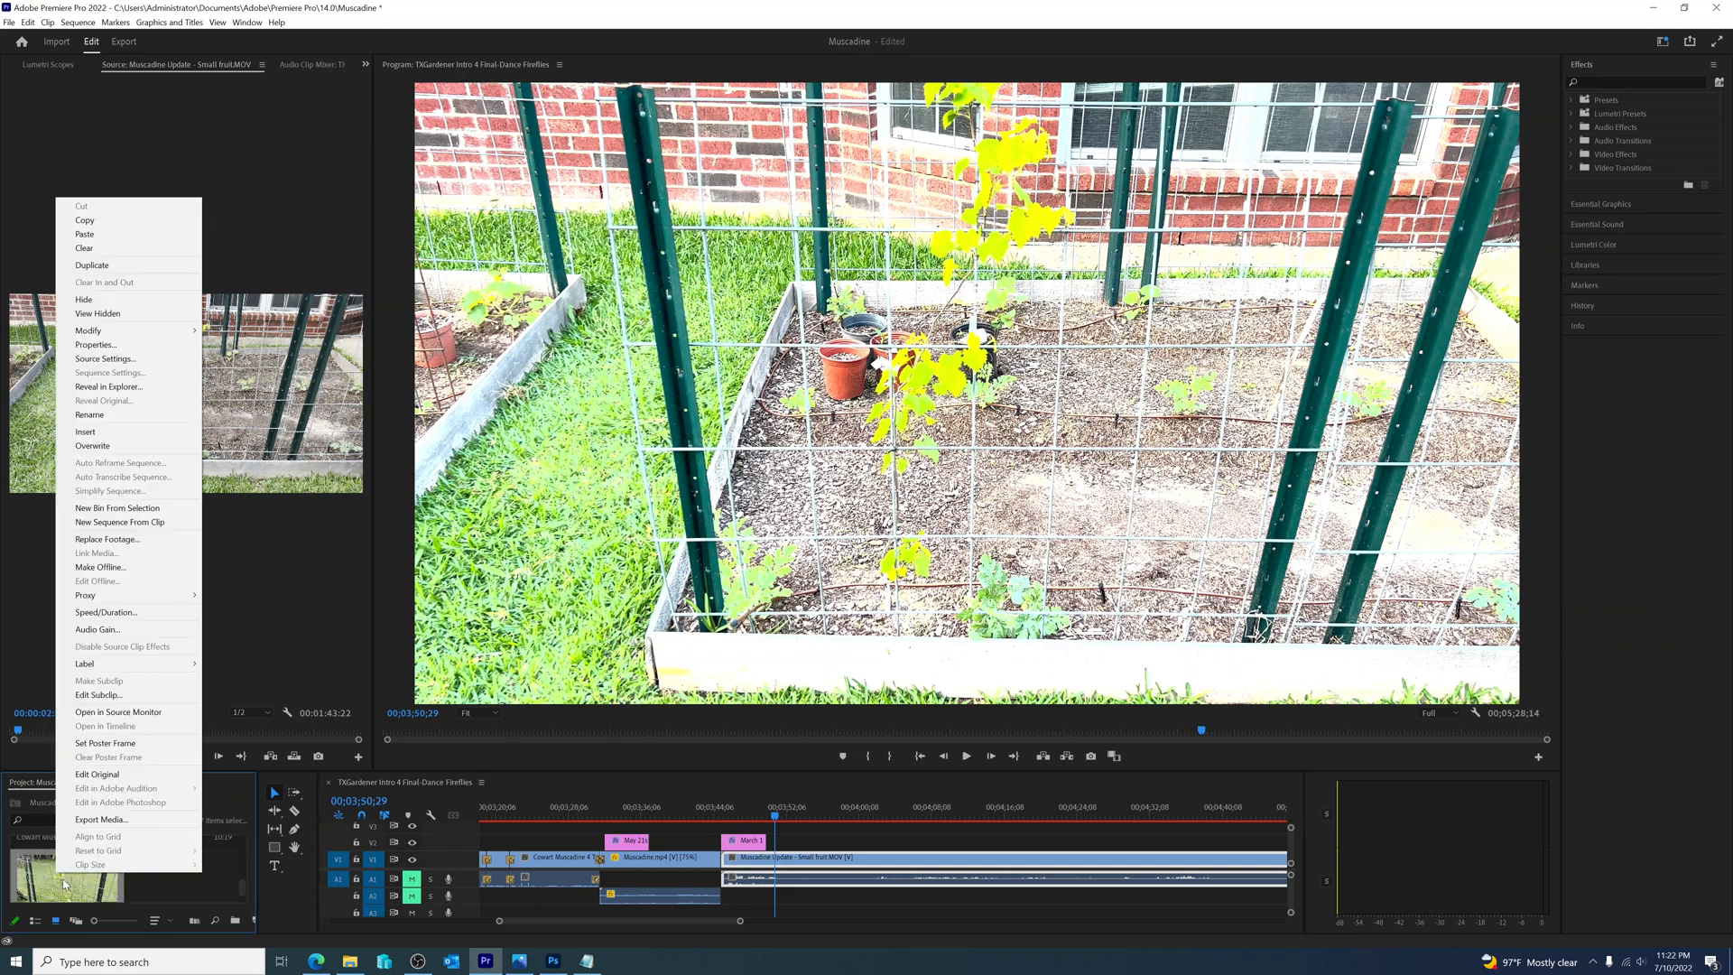
mouse_move(90, 330)
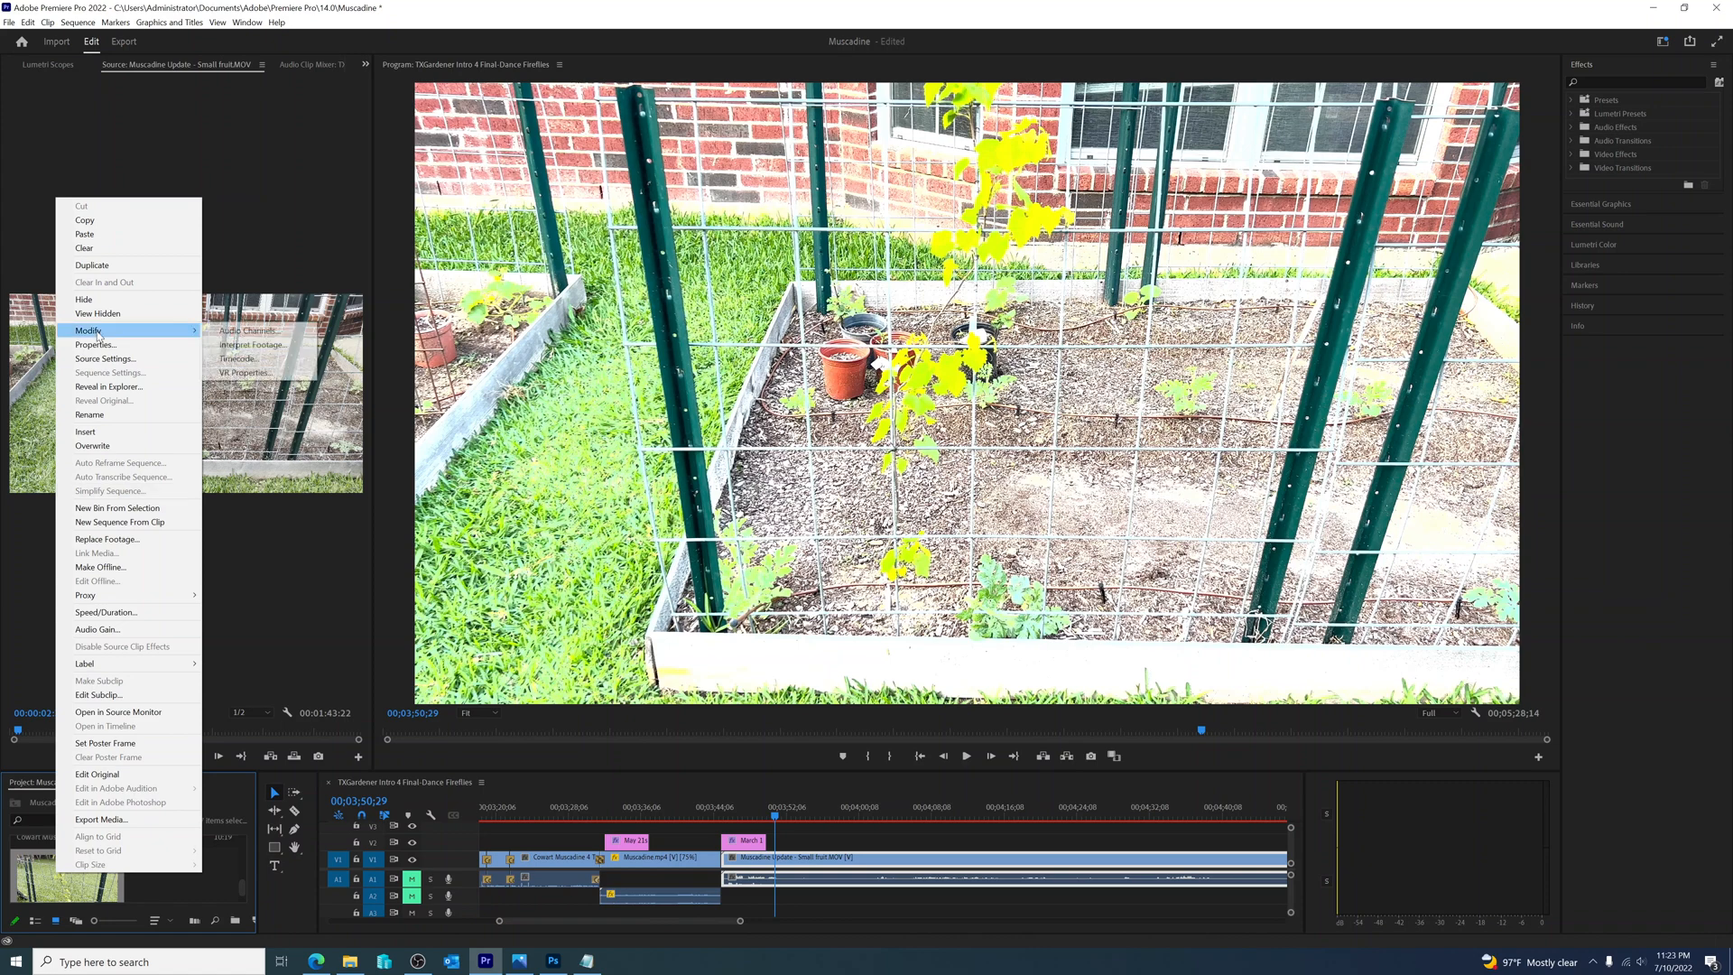
left_click(251, 344)
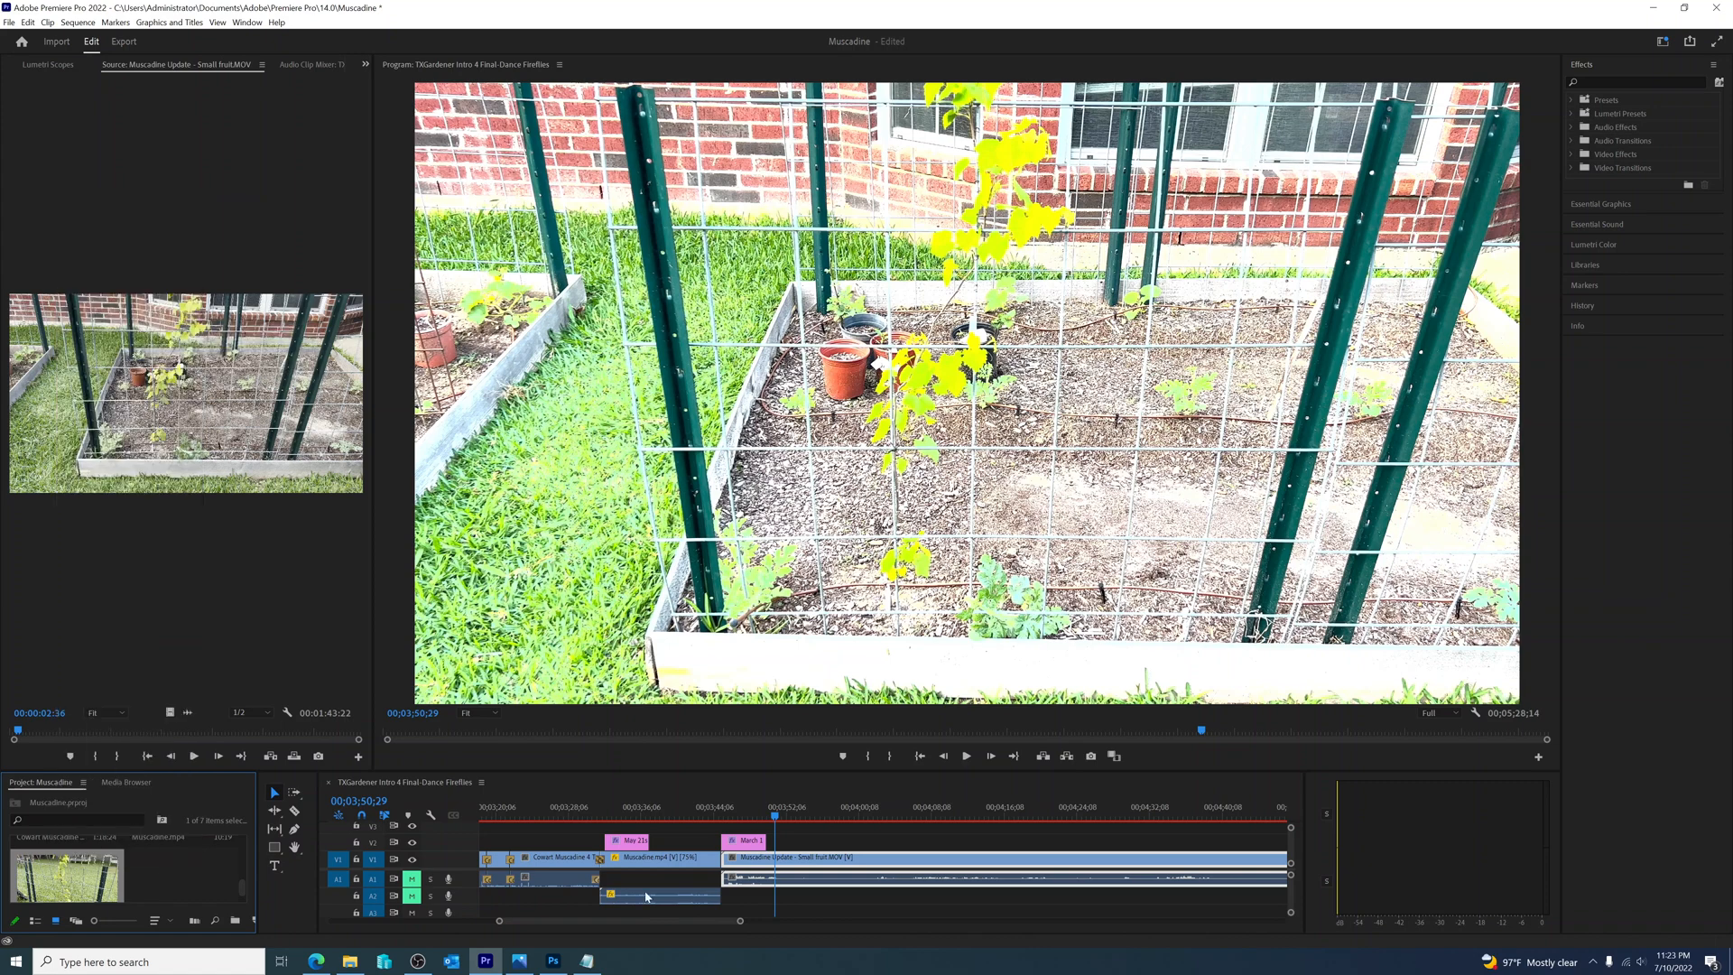
left_click(585, 961)
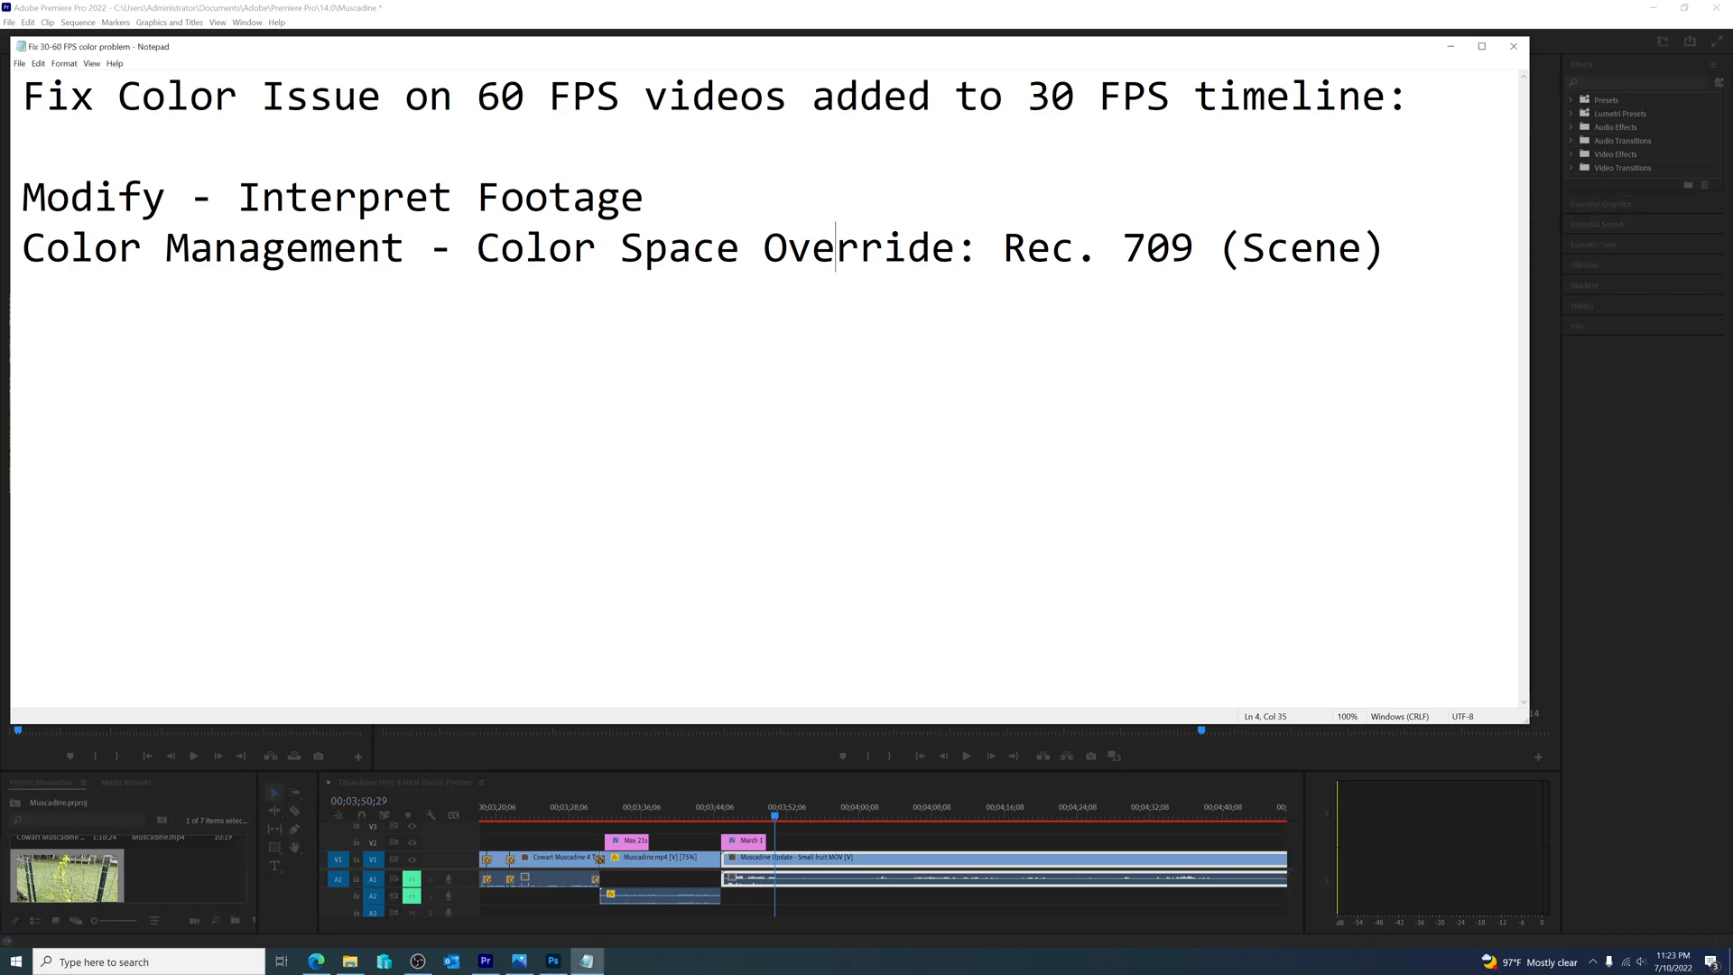
left_click(1452, 46)
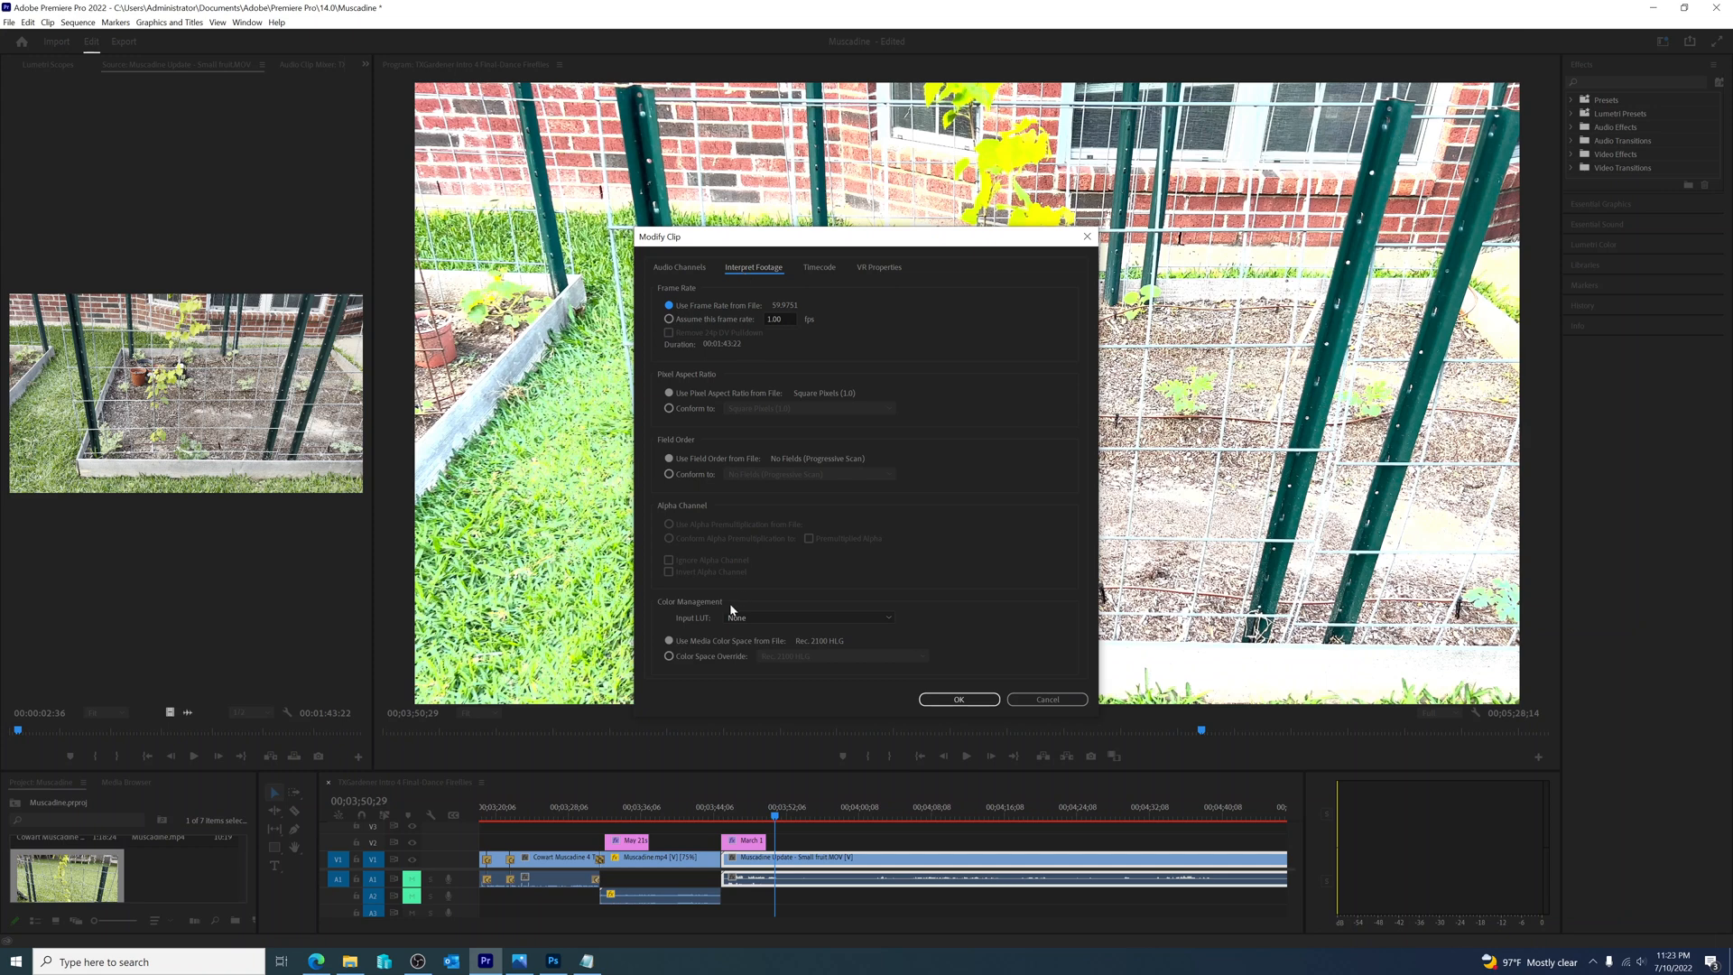
- Override the clip's colour space to Rec. 709 (Scene), apply it, and bring the notes back up
left_click(669, 656)
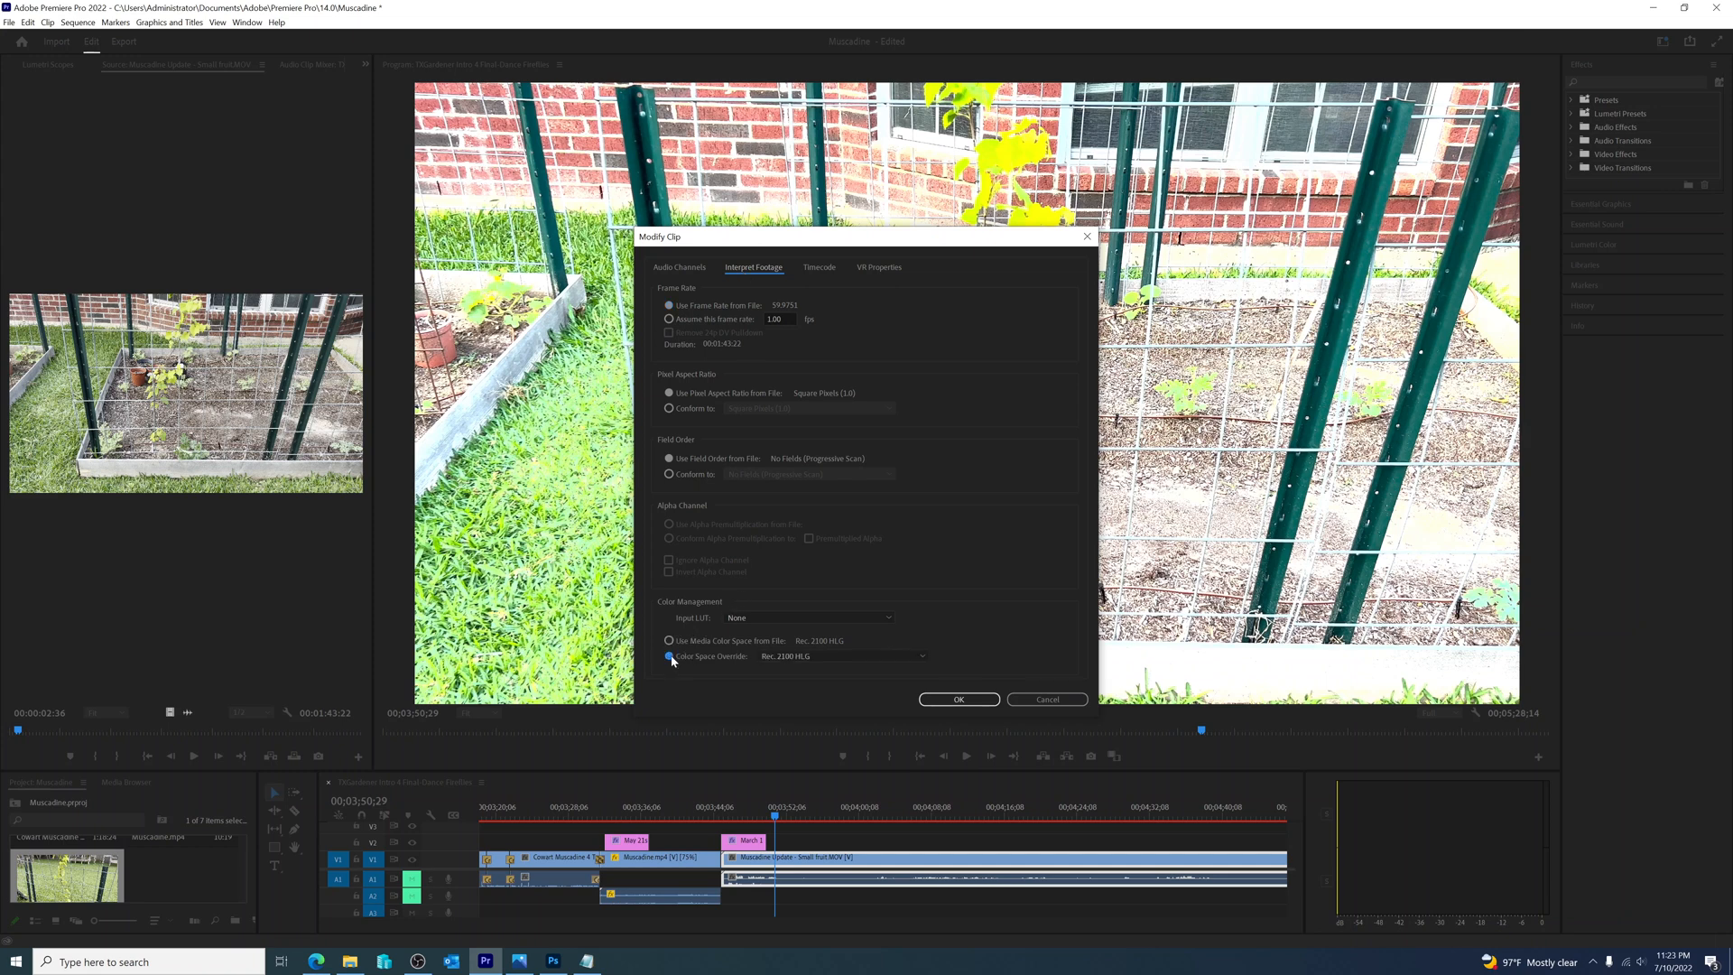
left_click(923, 657)
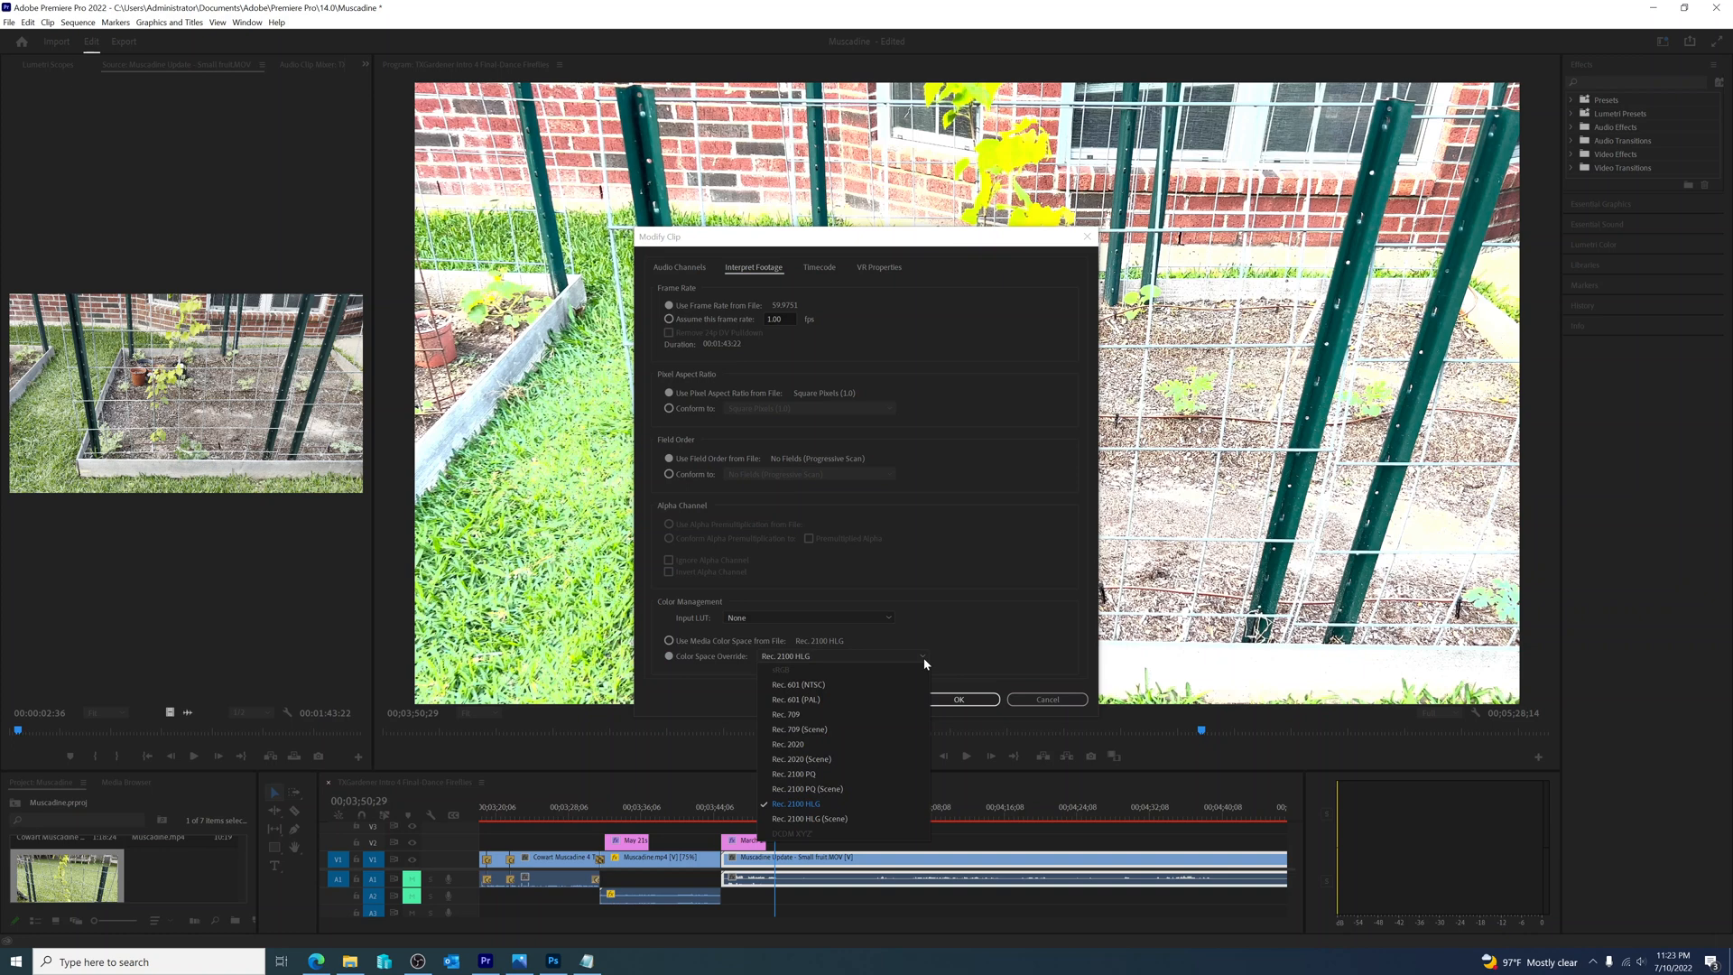
left_click(807, 730)
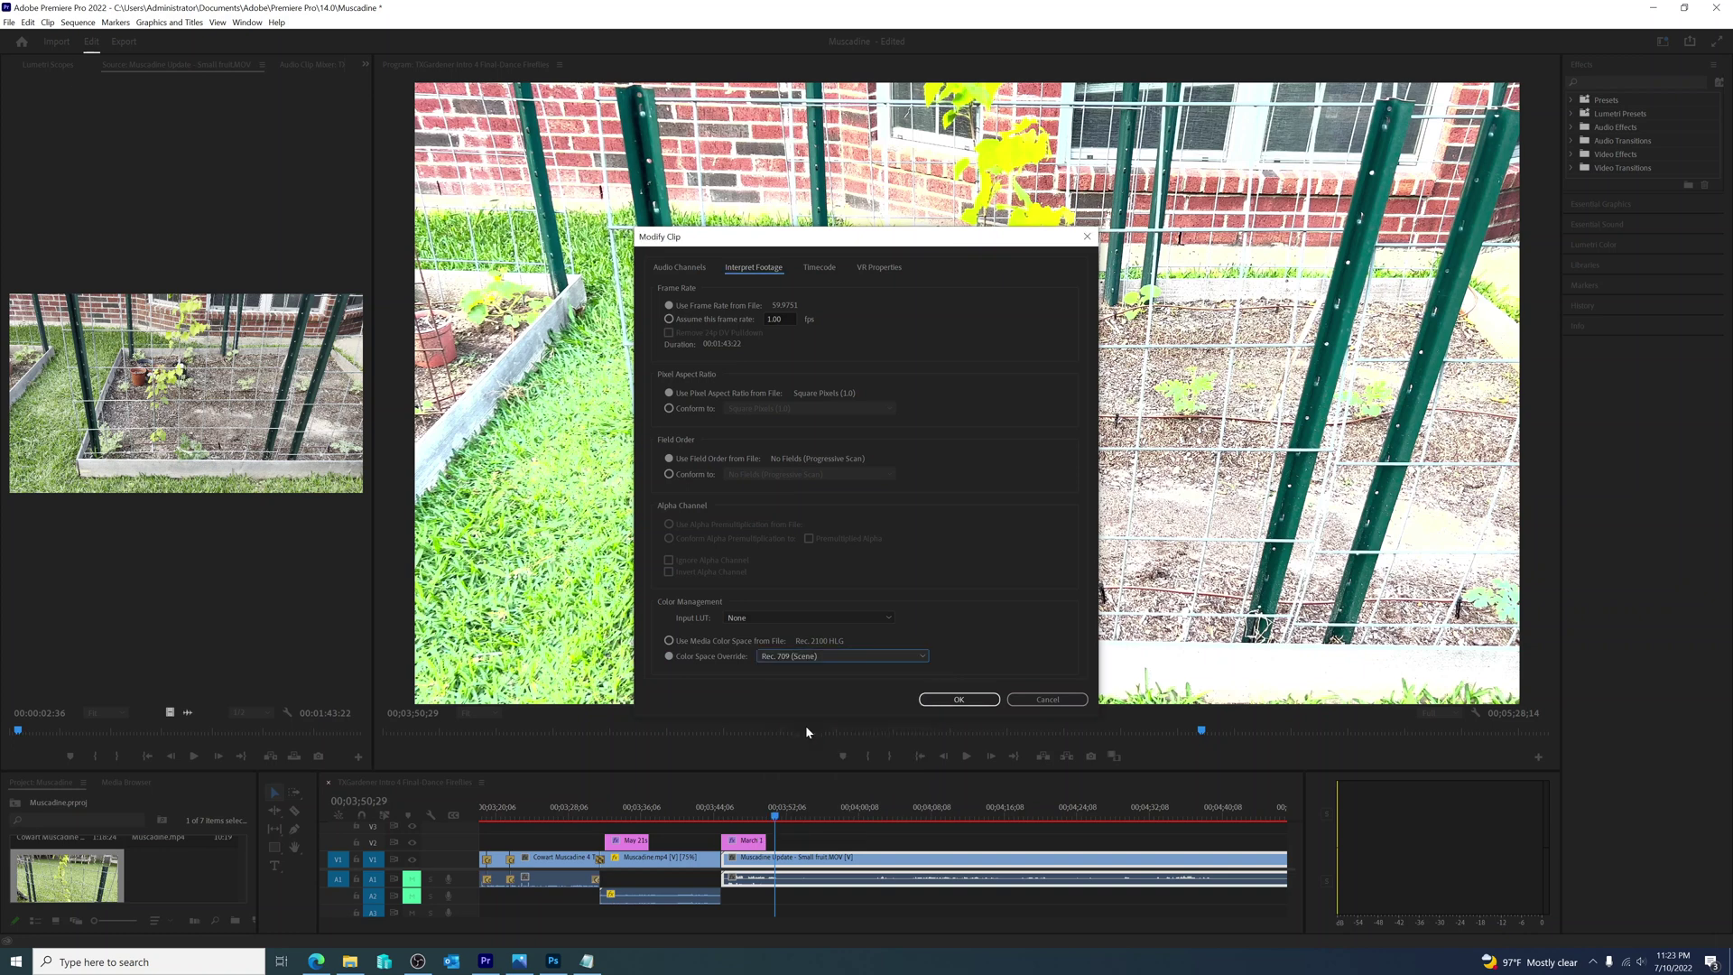
left_click(962, 699)
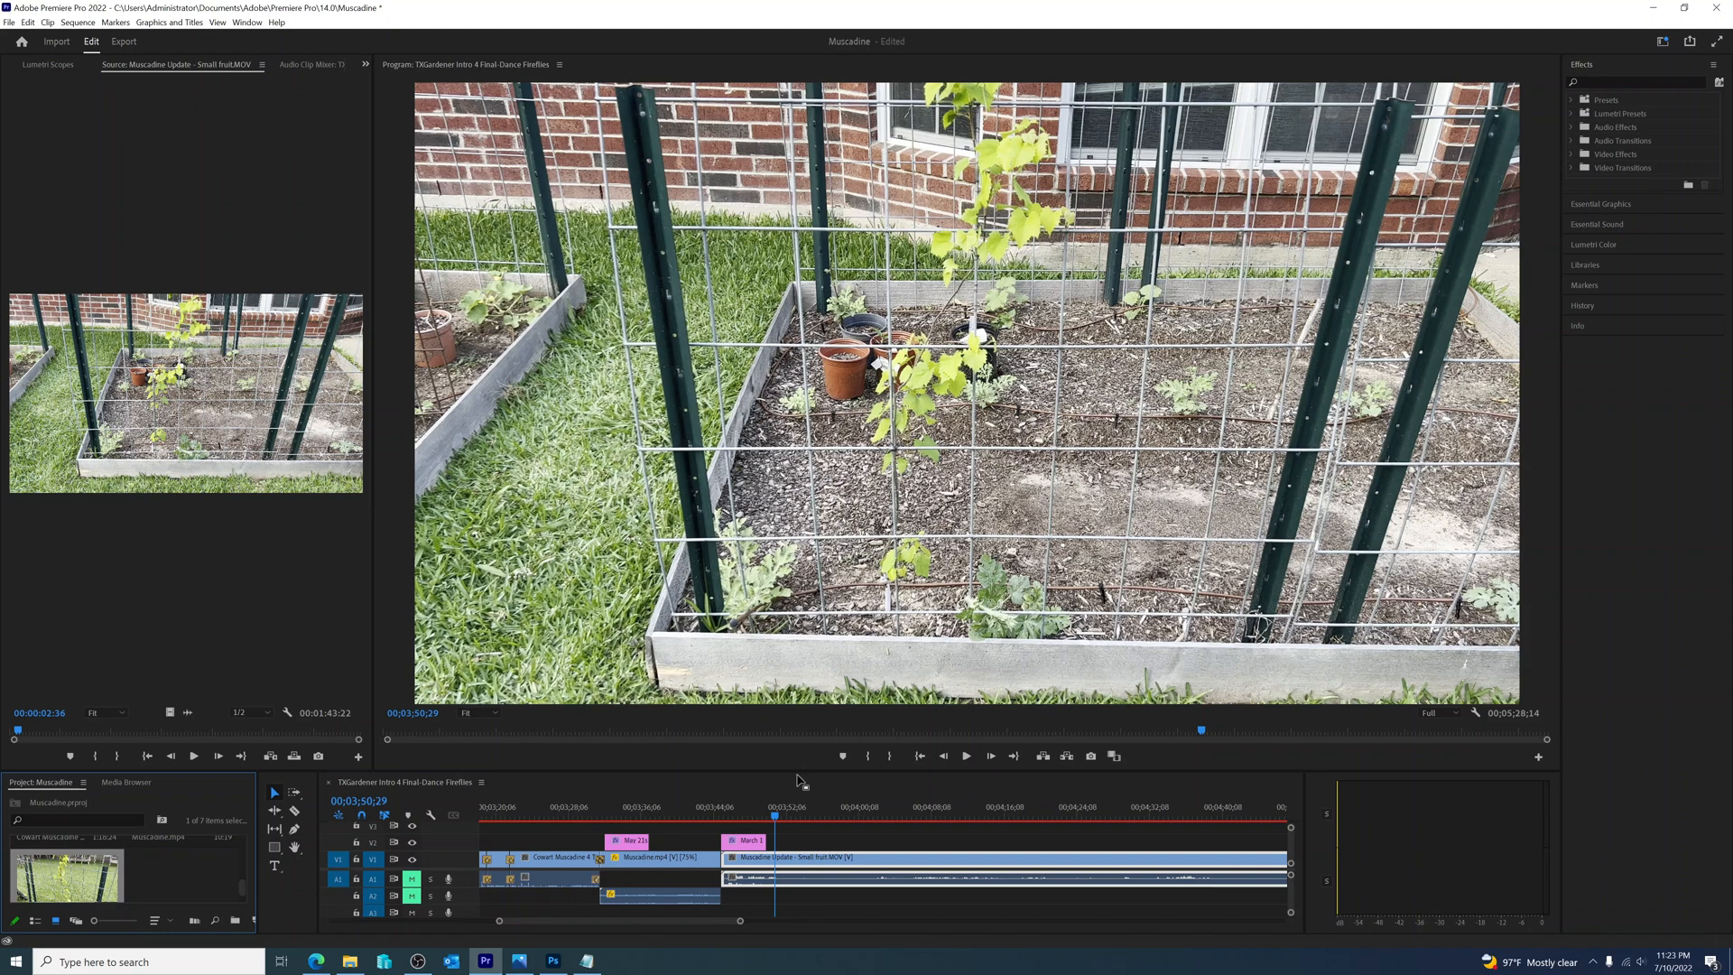
left_click(586, 961)
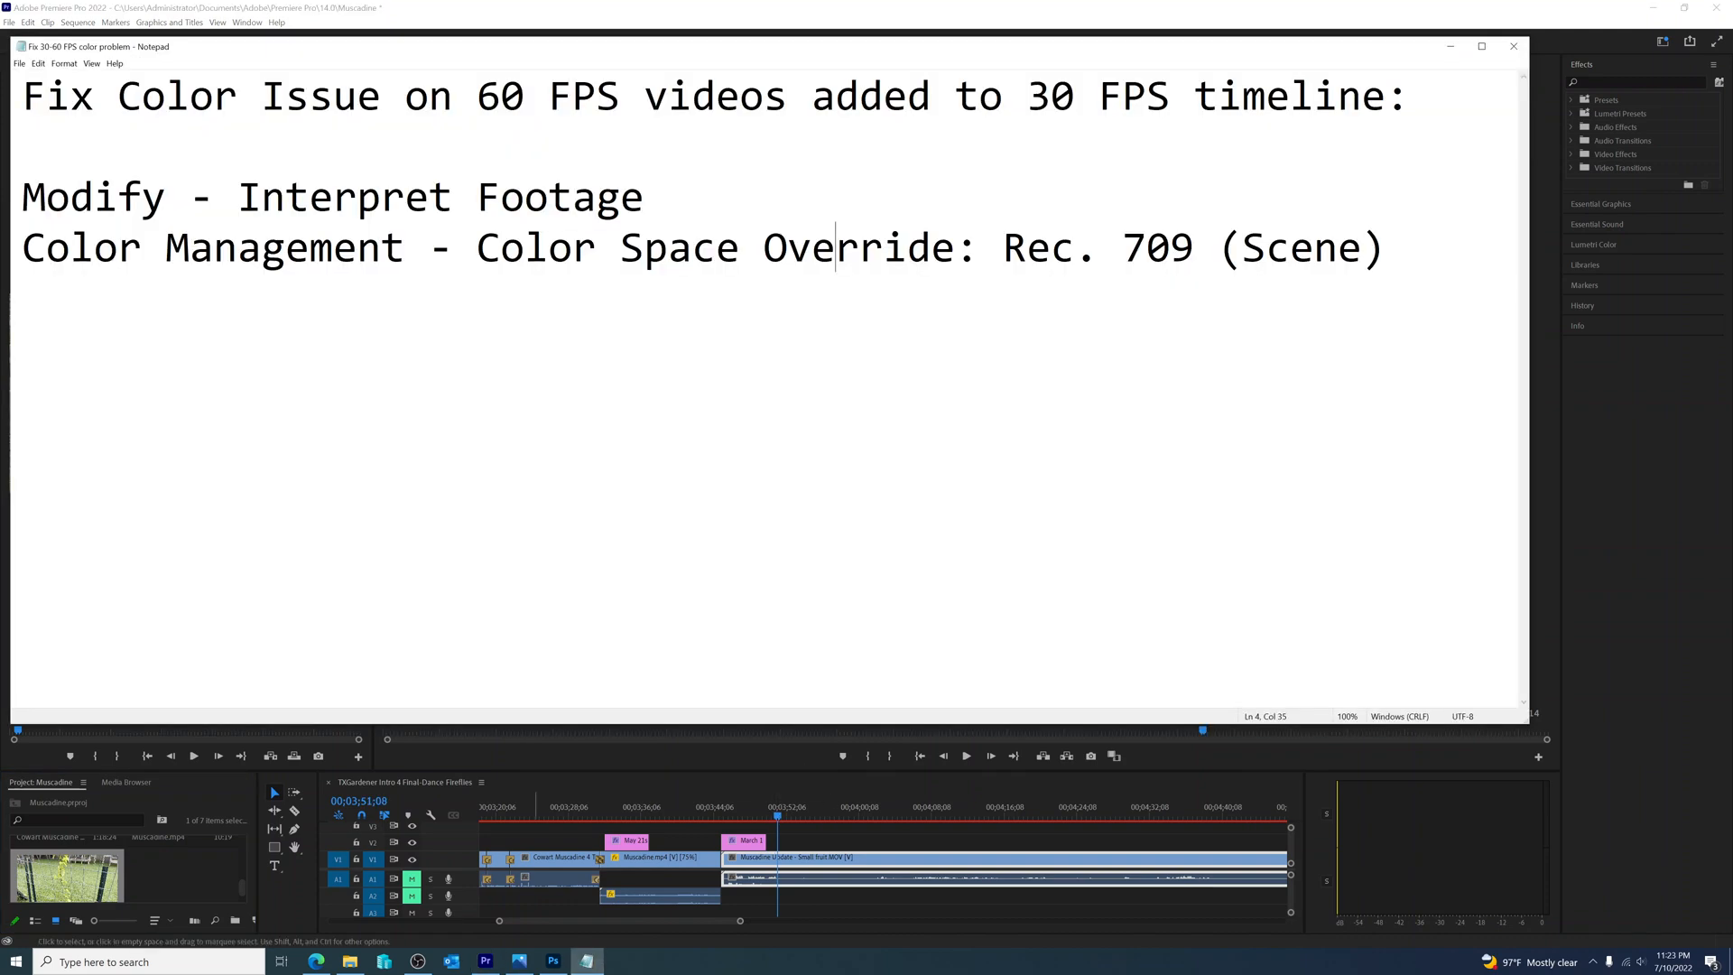